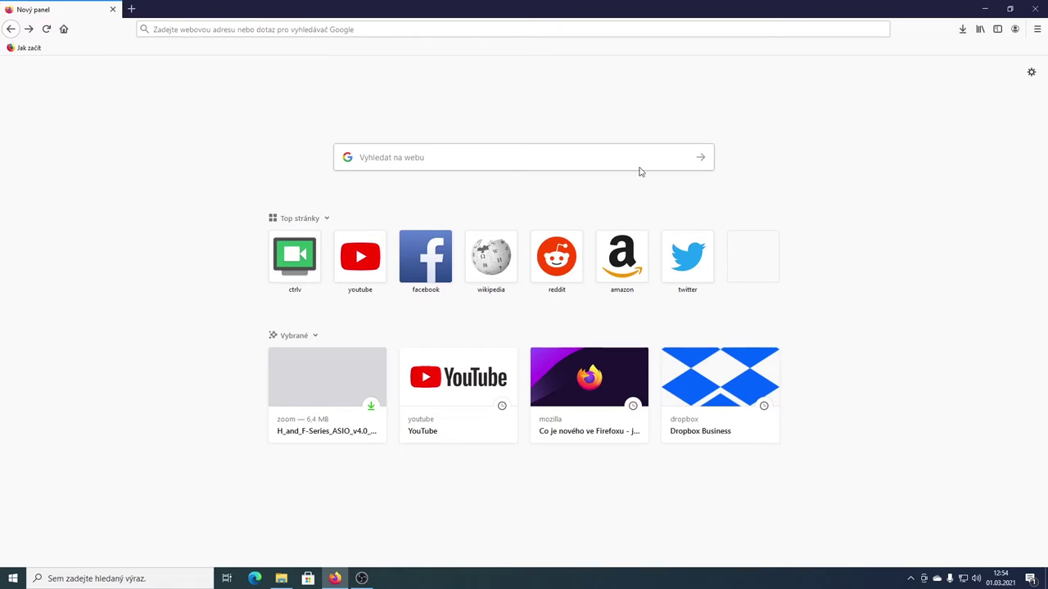
- Search the web for "stáhnout windows 10" and open Microsoft's Windows 10 download page
click(546, 157)
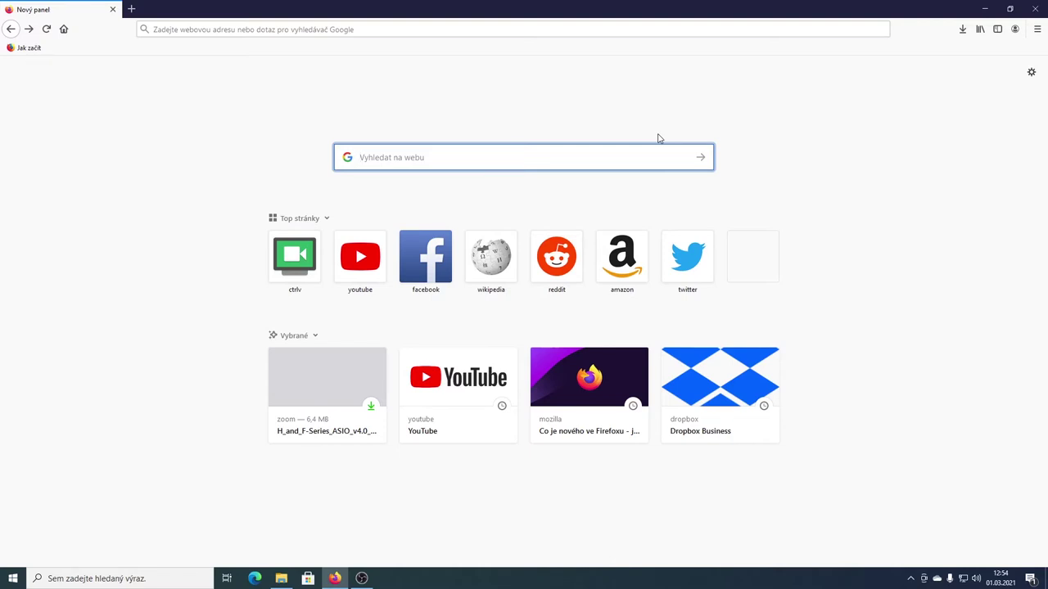
text(stá)
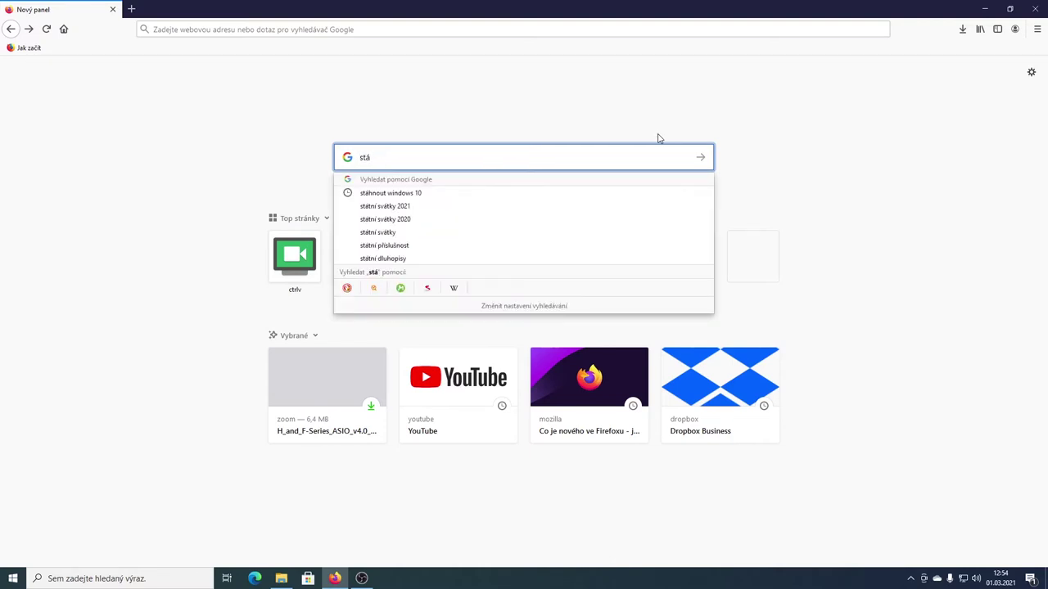
text(hnout win)
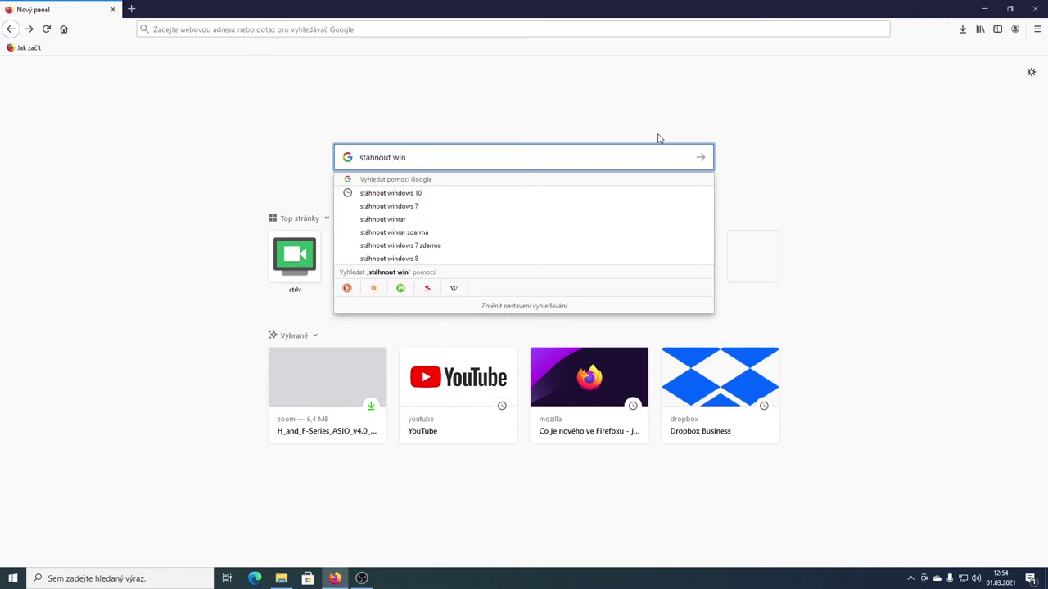
key(Down)
key(Return)
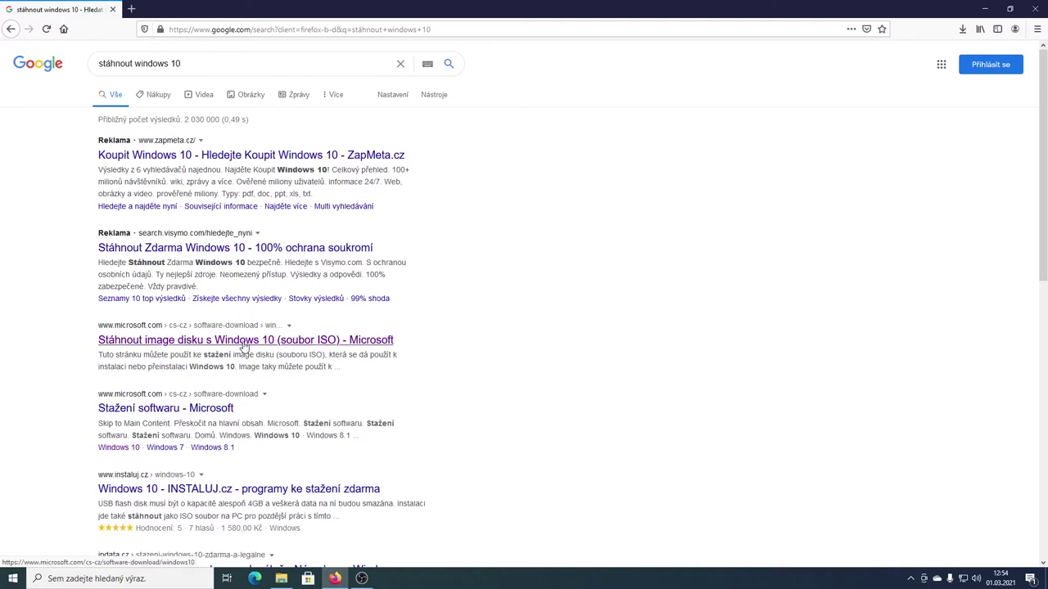
click(174, 346)
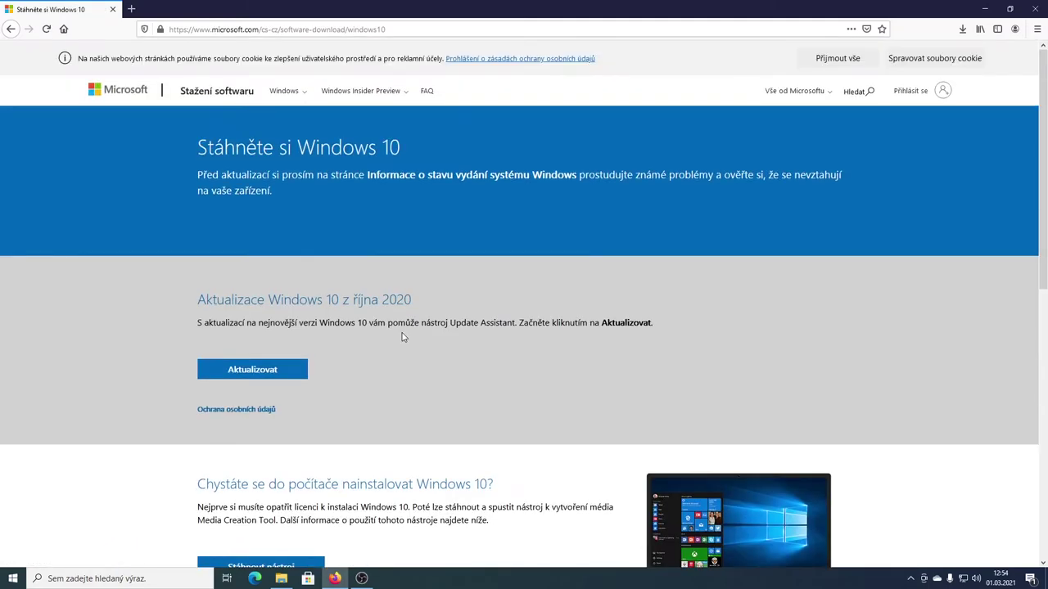
- Download the Media Creation Tool and save MediaCreationTool20H2.exe in the C: drive's instalace folder
scroll(351, 158, down, 3)
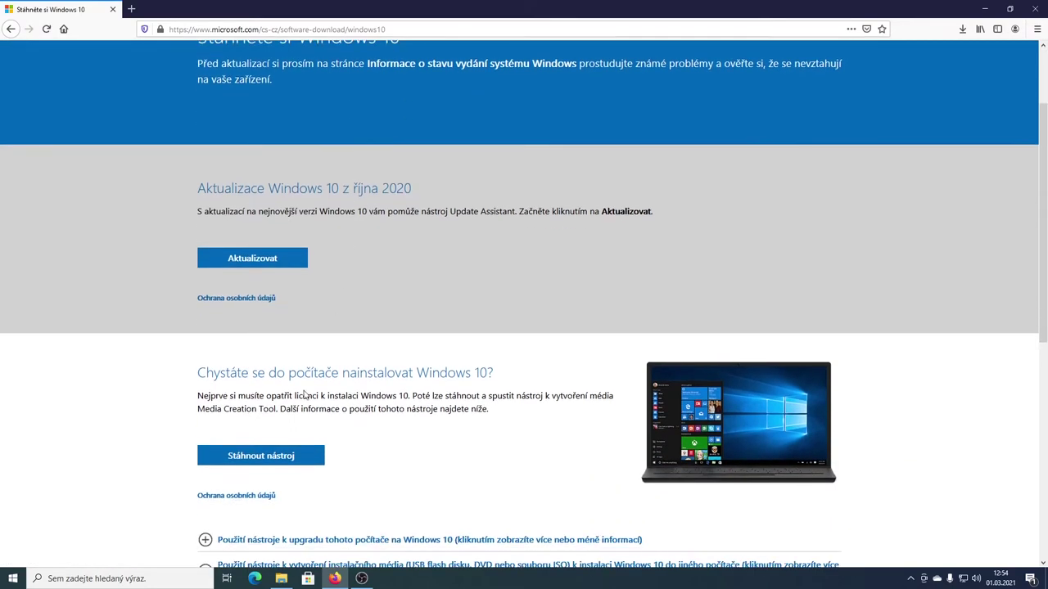
click(286, 470)
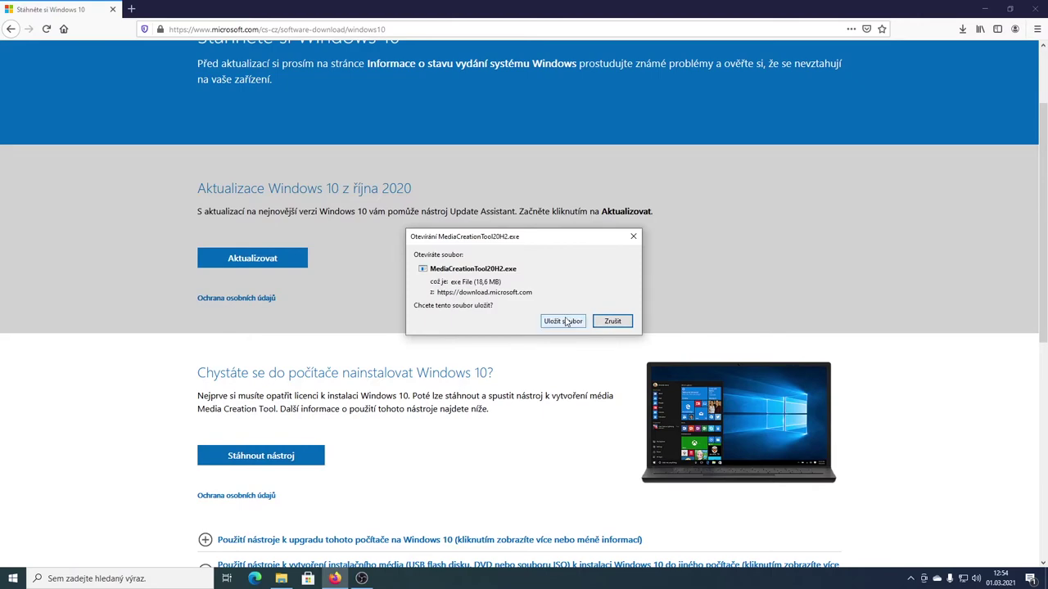
click(563, 321)
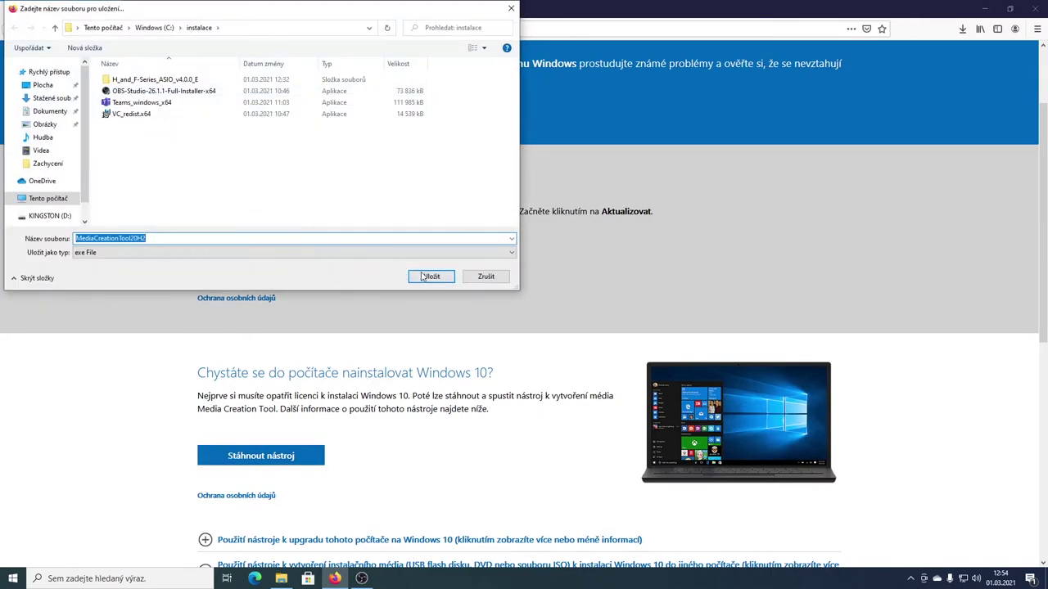
click(429, 276)
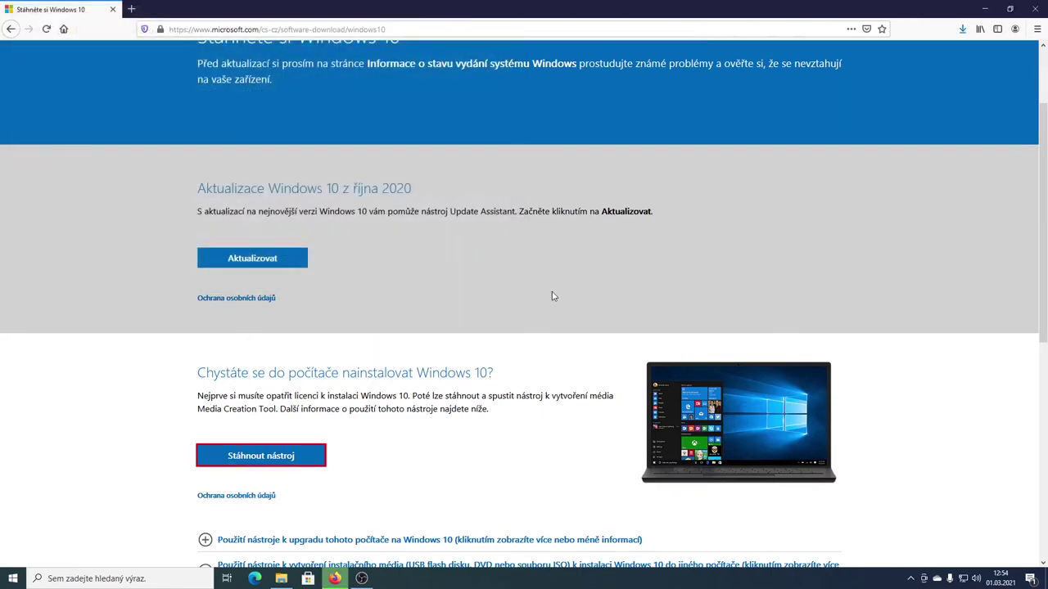
- Show the downloaded MediaCreationTool20H2 in its folder and run it as administrator
click(959, 28)
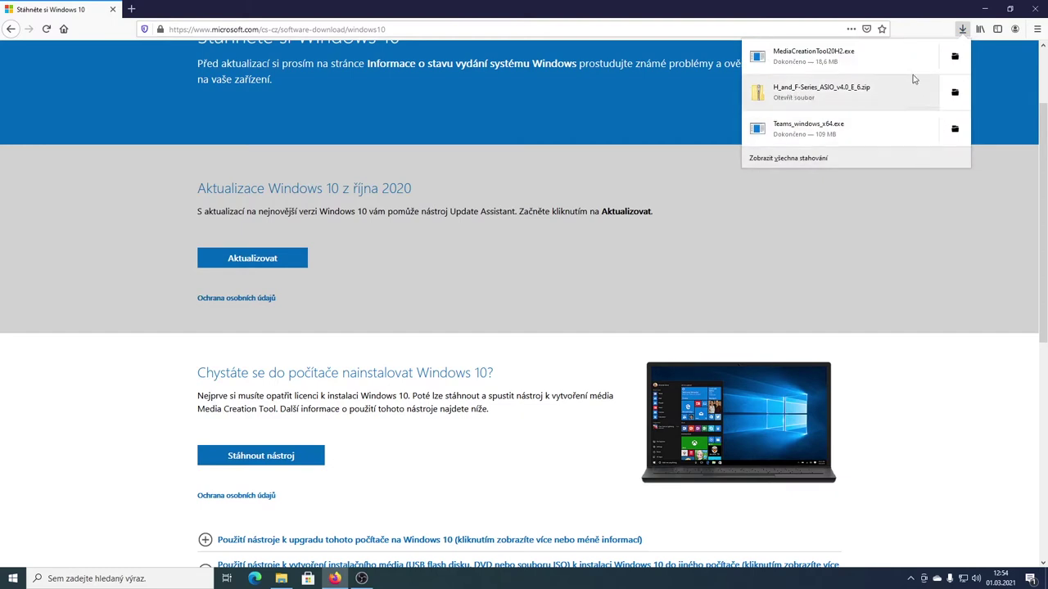
click(954, 56)
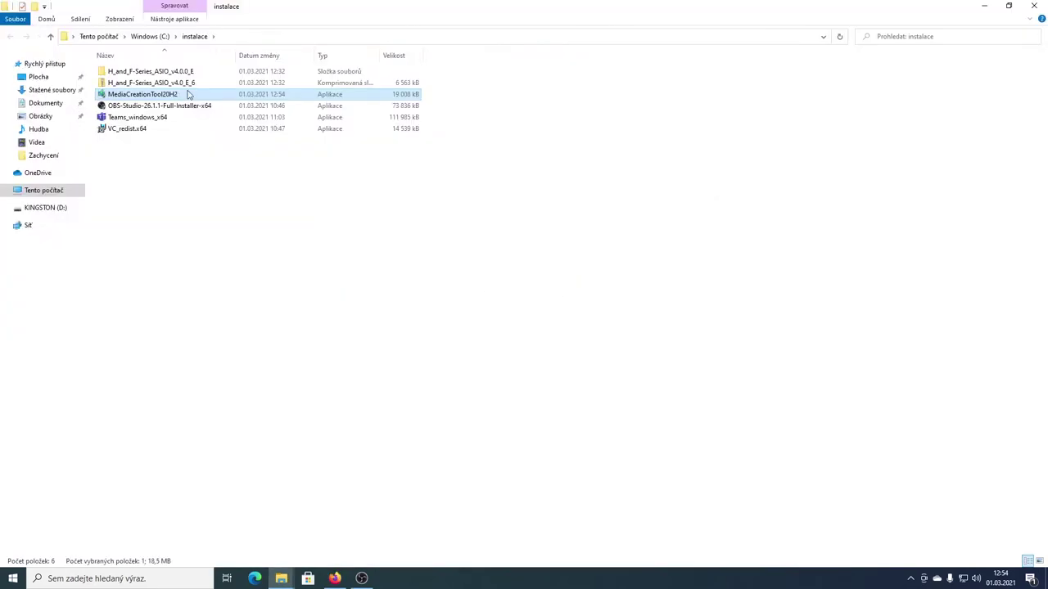
right_click(133, 96)
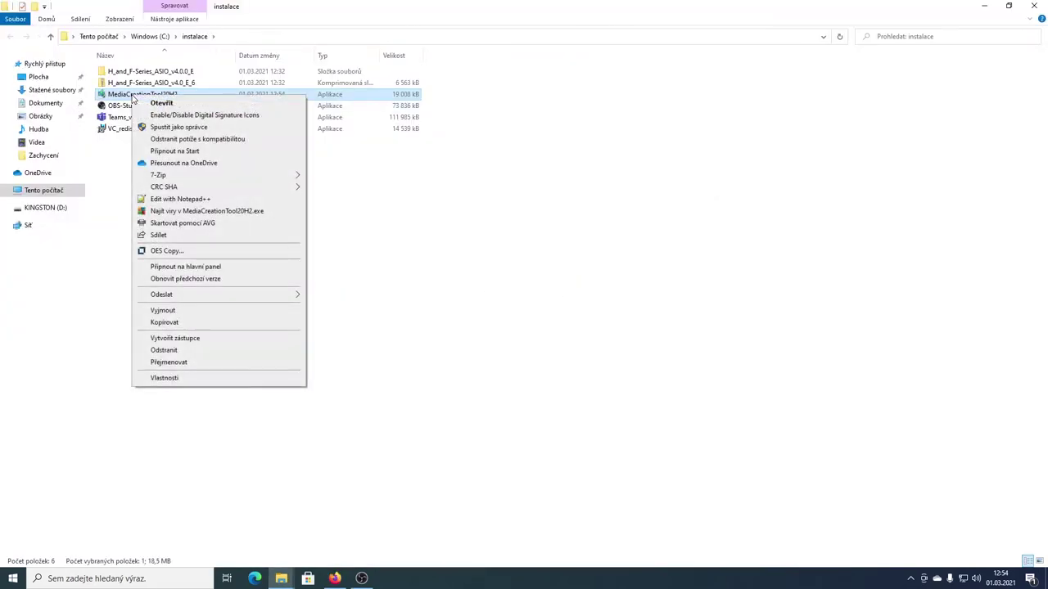
click(179, 128)
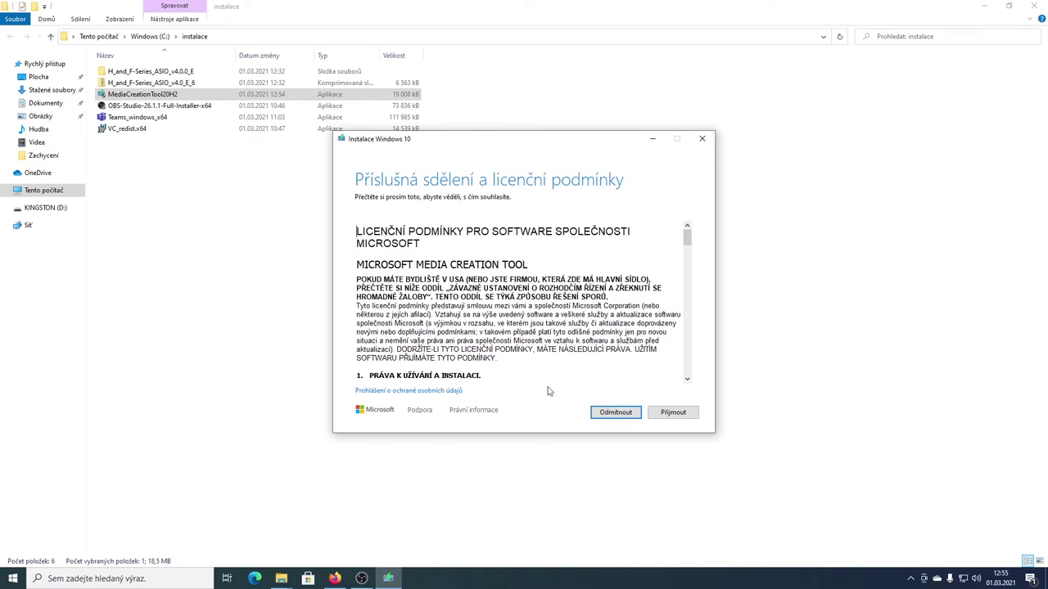
- Accept the licence terms and choose to create installation media for another computer
click(684, 415)
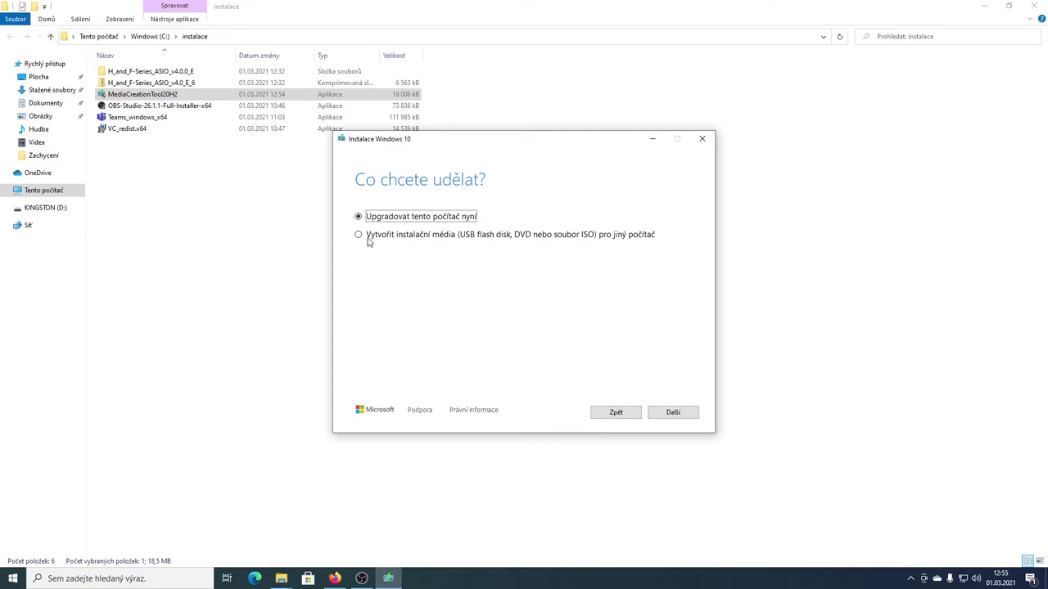
click(397, 239)
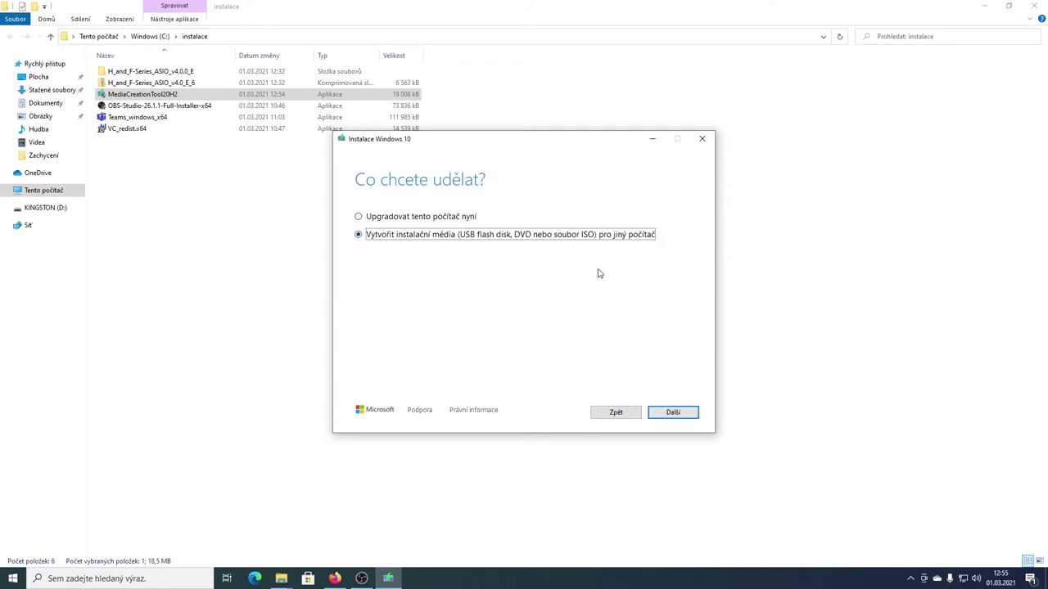
click(672, 413)
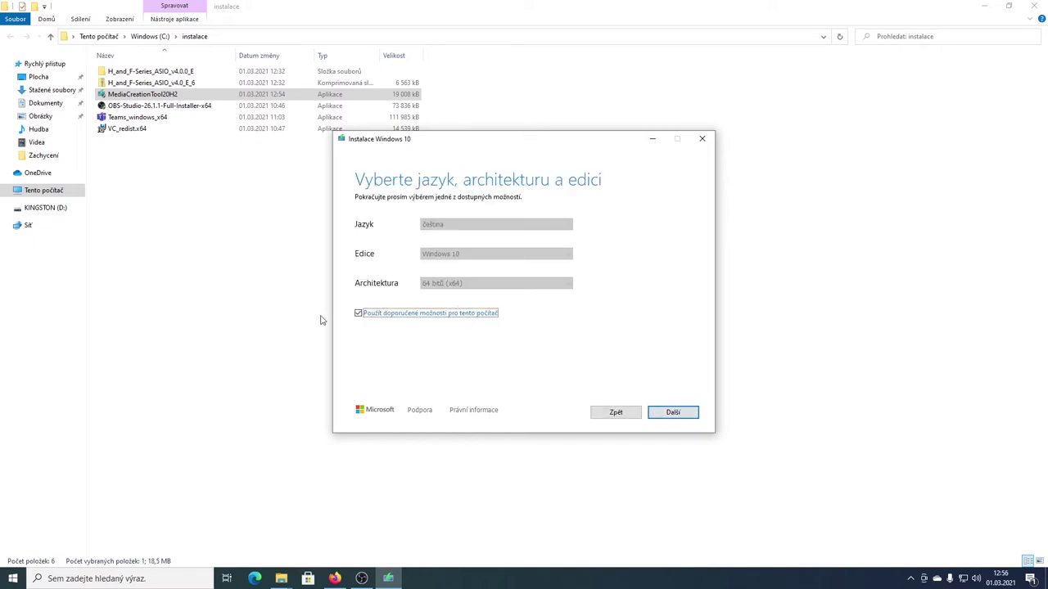
- Examine the architecture choices offered with the recommended options disabled, and re-enable the recommended options
click(420, 316)
click(461, 284)
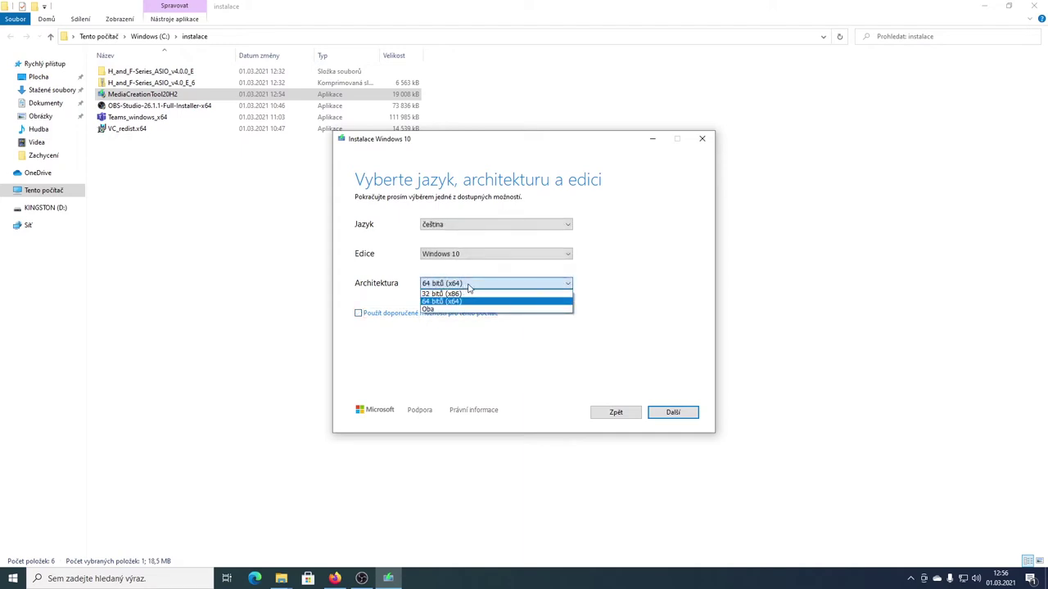
click(468, 286)
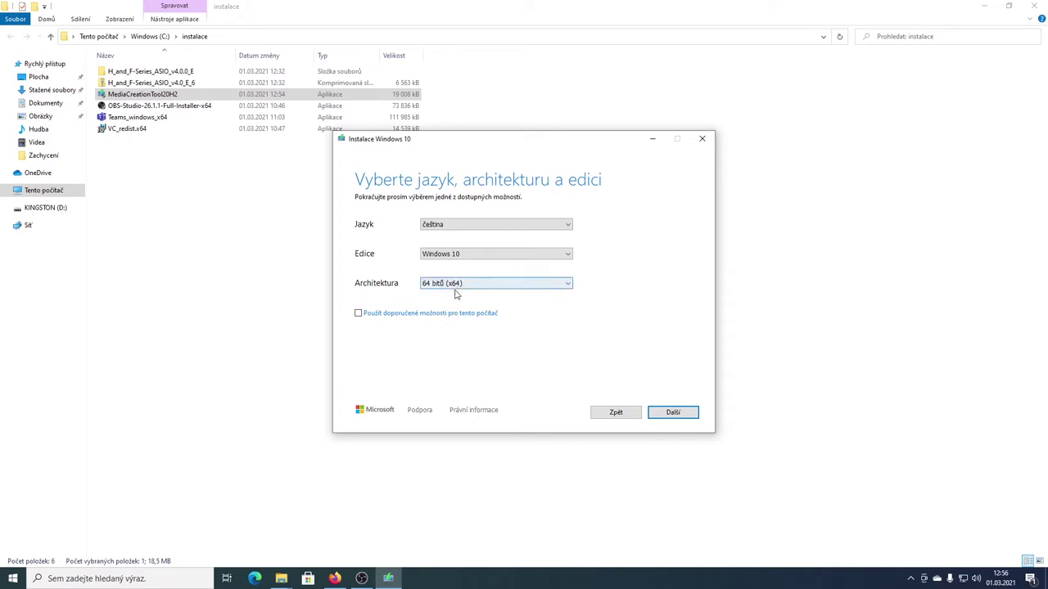
click(359, 314)
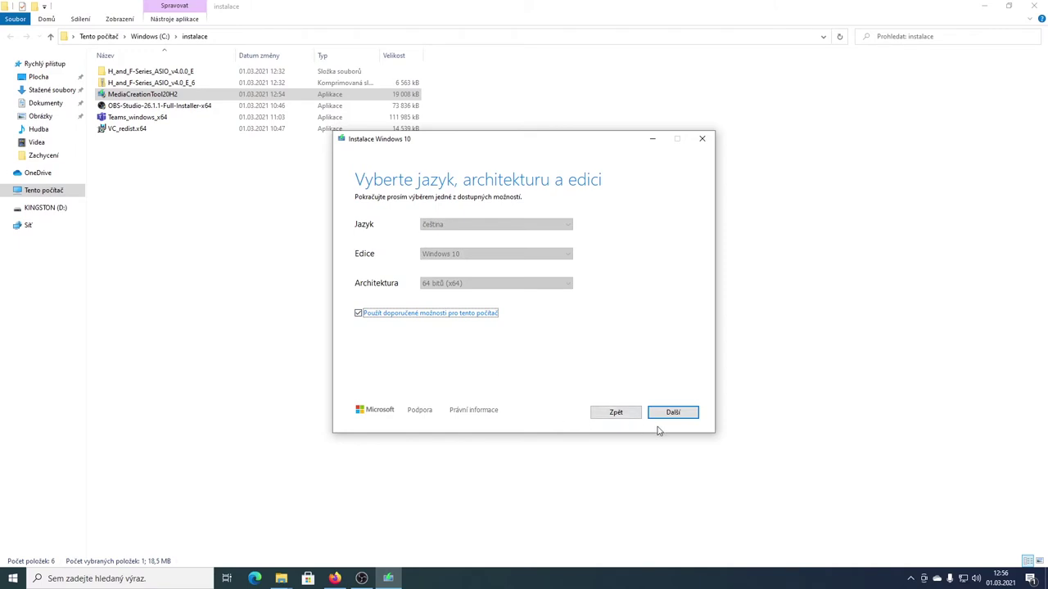
- Choose an ISO file as the installation medium and save it as Windows in C:\instalace
click(681, 417)
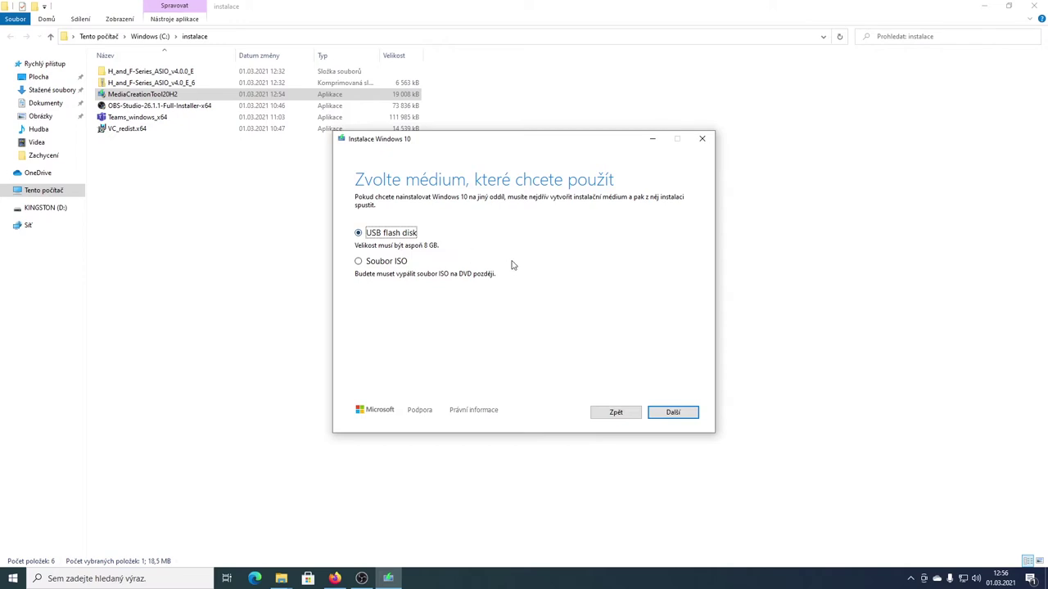
click(370, 261)
click(686, 414)
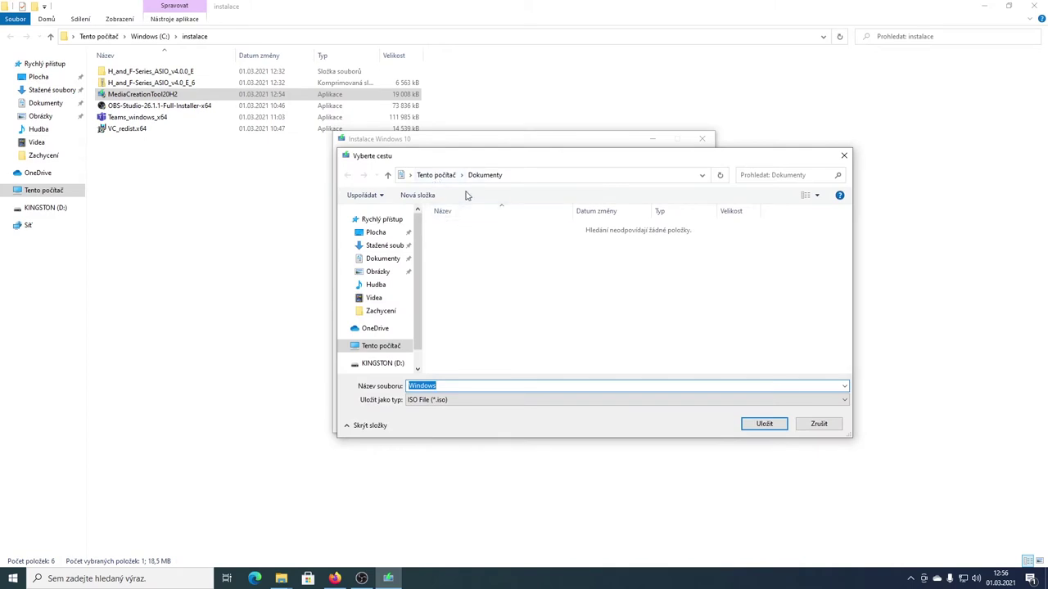
click(438, 176)
double_click(507, 355)
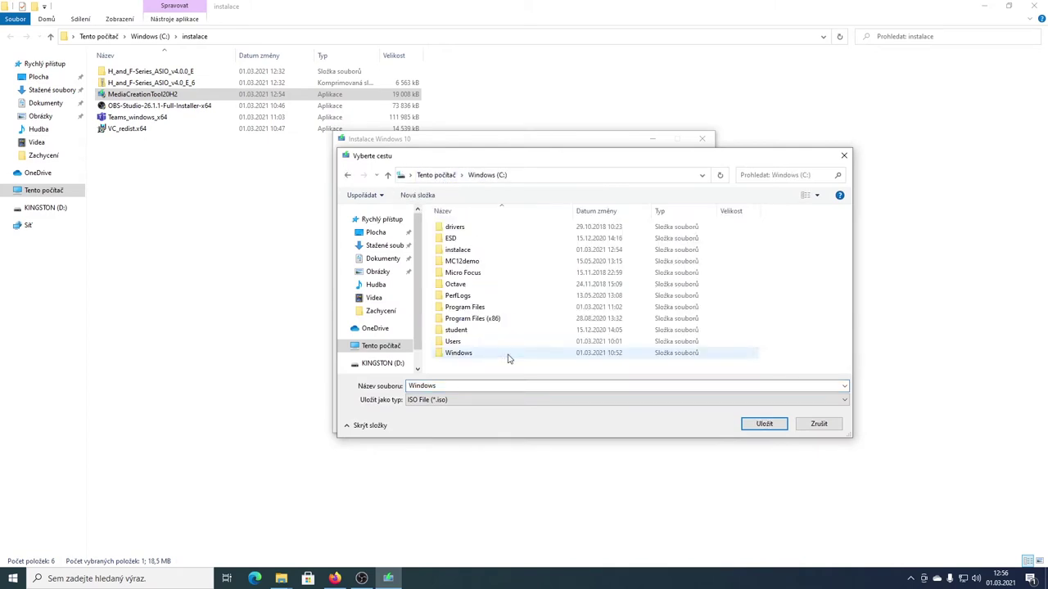
double_click(470, 251)
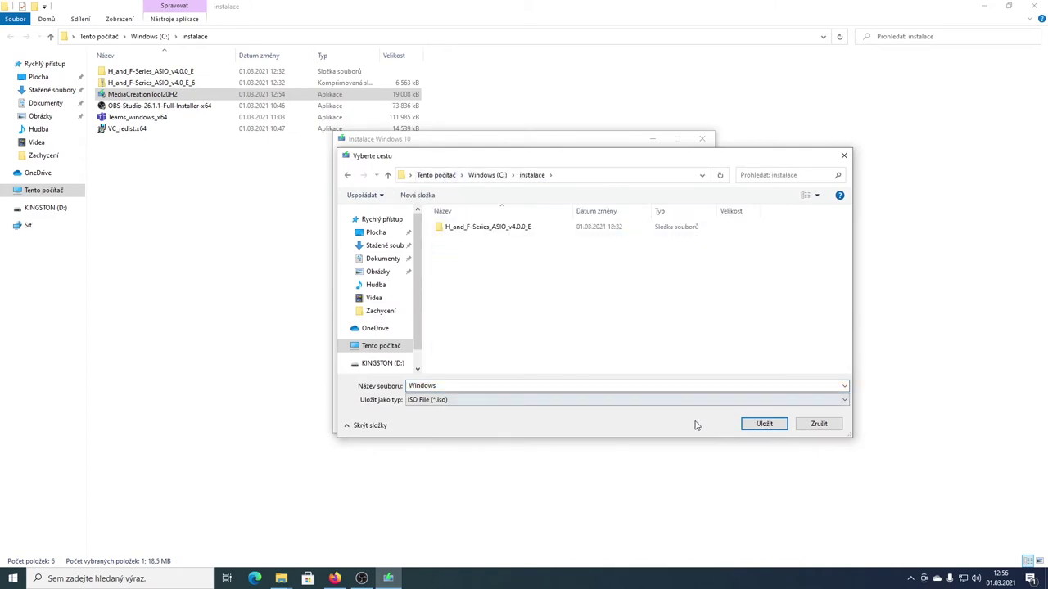
click(764, 424)
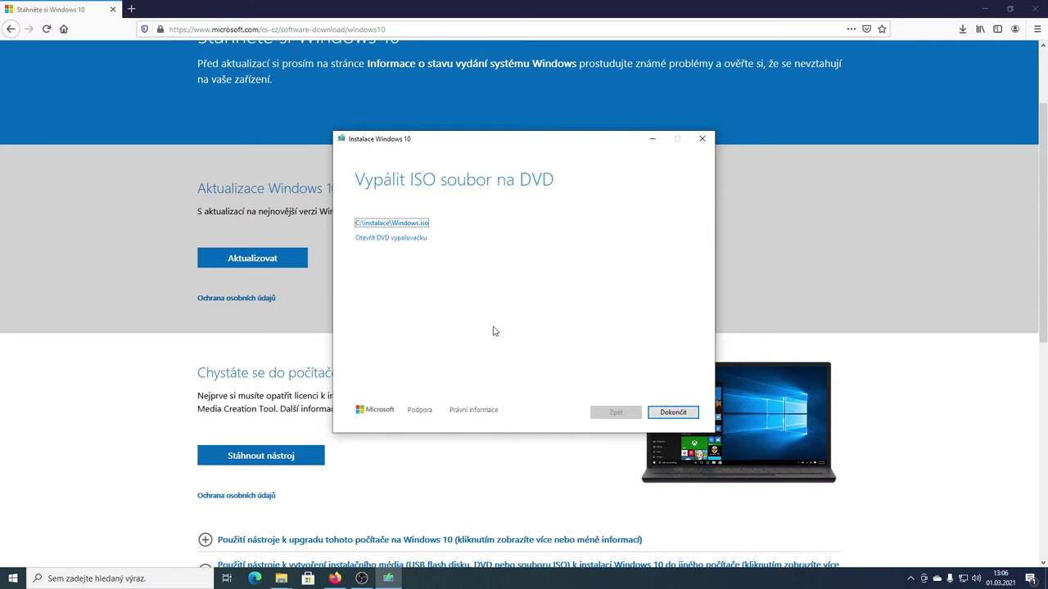
- Search the web for "rufus" in a new browser tab and open the official Rufus website
click(131, 9)
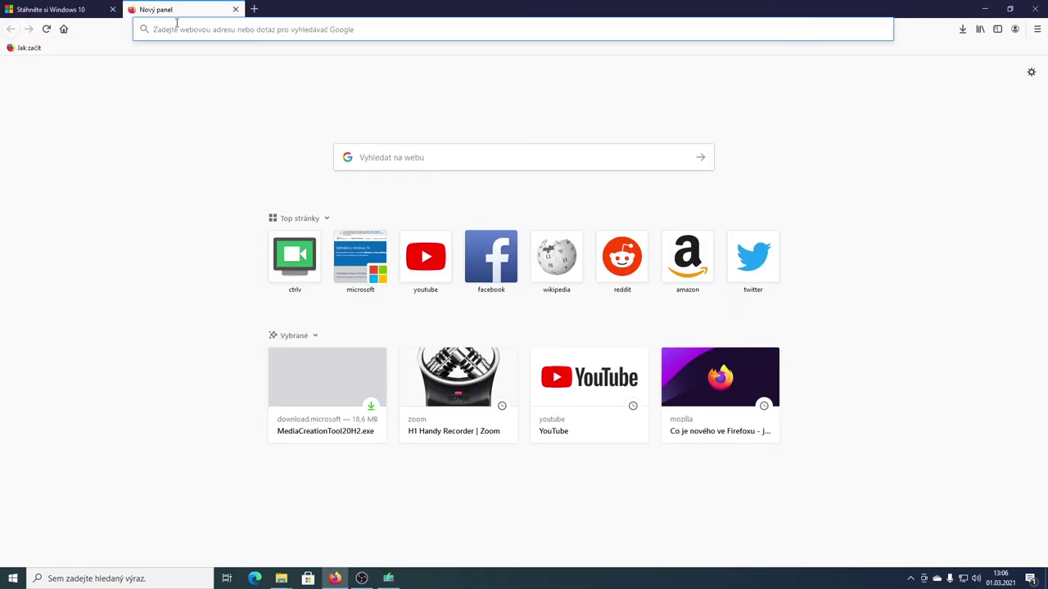
text(rufus)
key(Return)
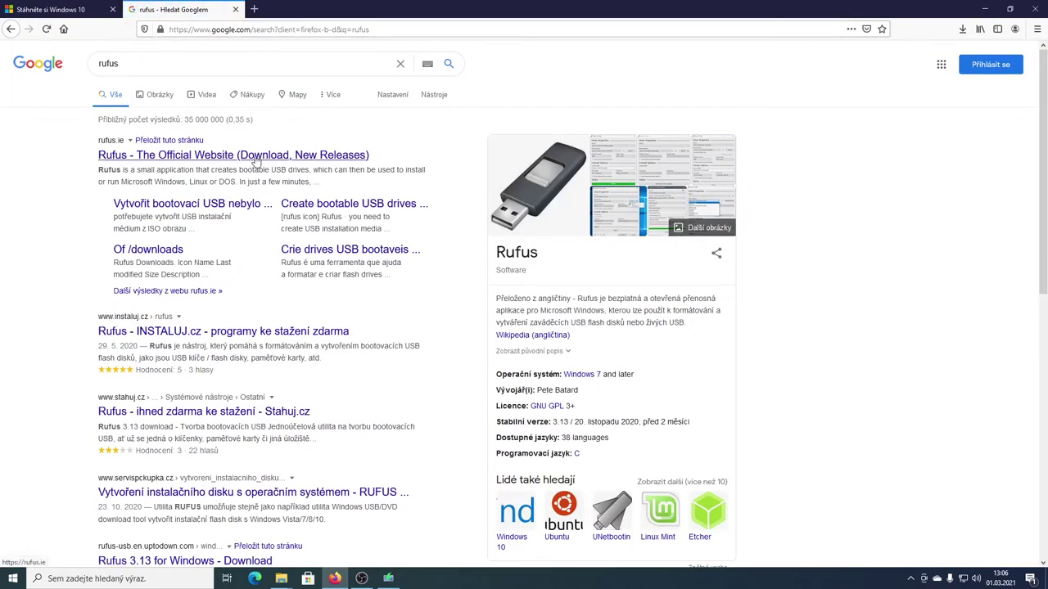
click(132, 156)
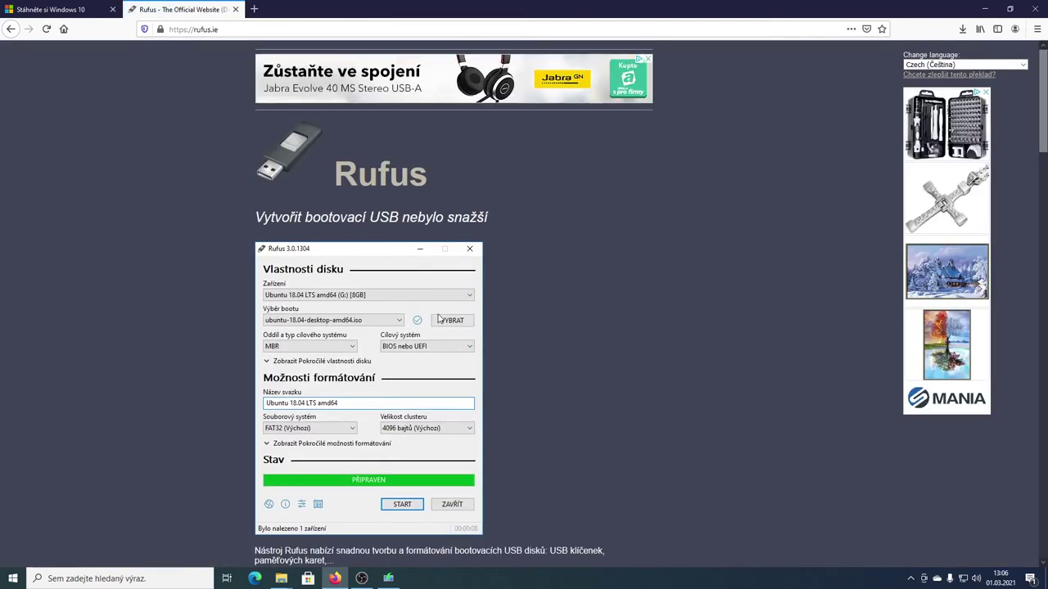
- Download Rufus 3.13 and save rufus-3.13 in the instalace folder
scroll(541, 302, down, 5)
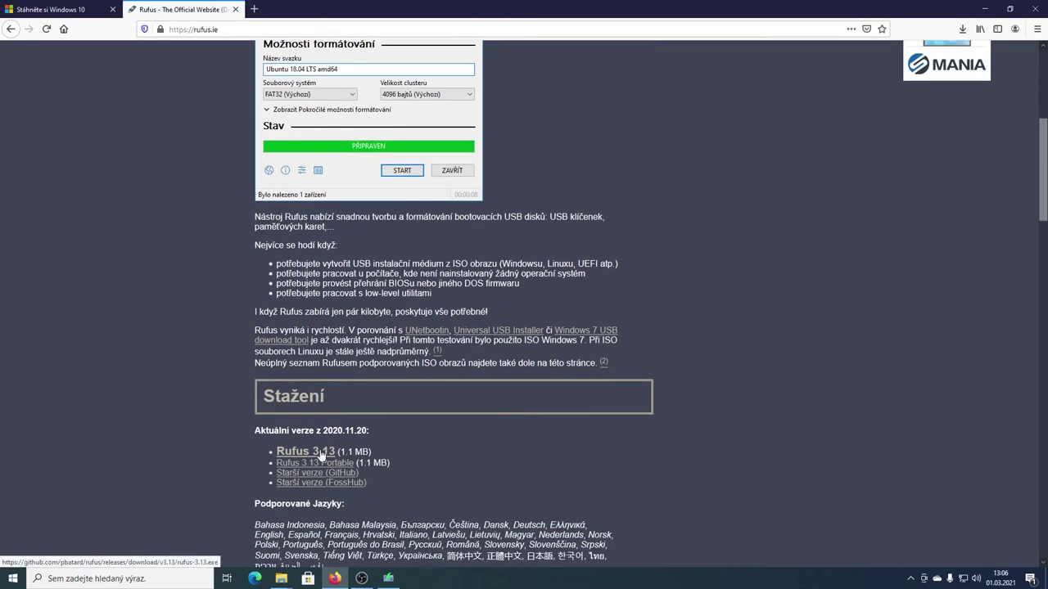
click(321, 455)
click(571, 323)
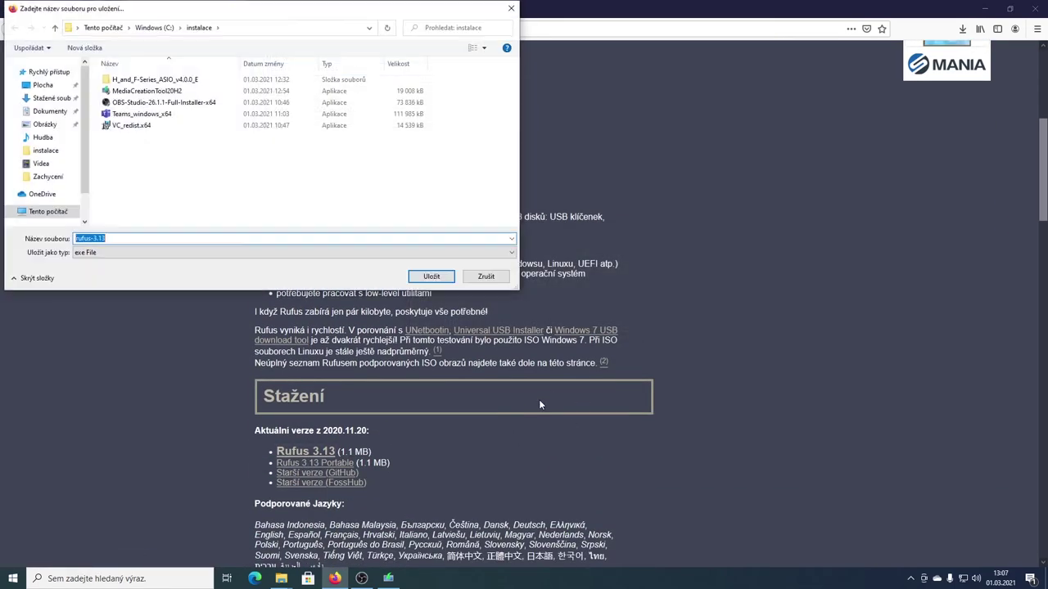
click(431, 276)
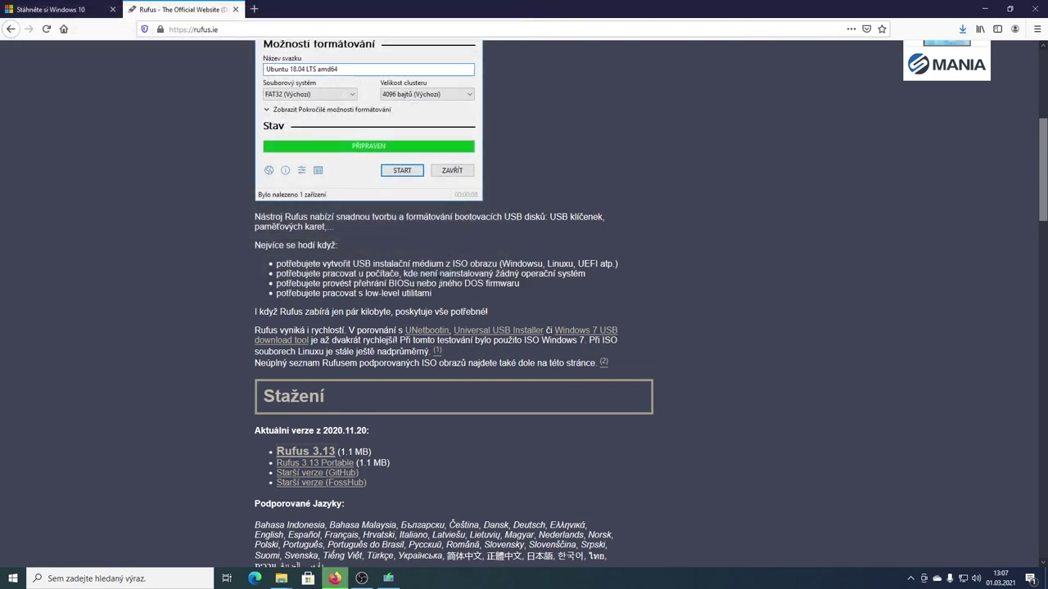
- Launch the downloaded Rufus and decline the online update check
click(962, 30)
click(794, 56)
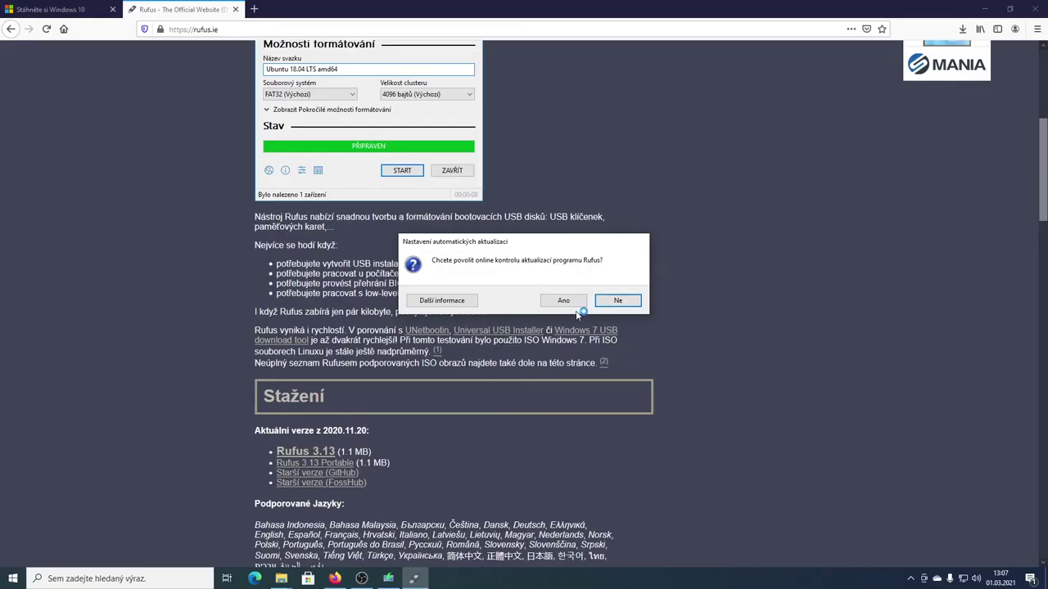
click(615, 300)
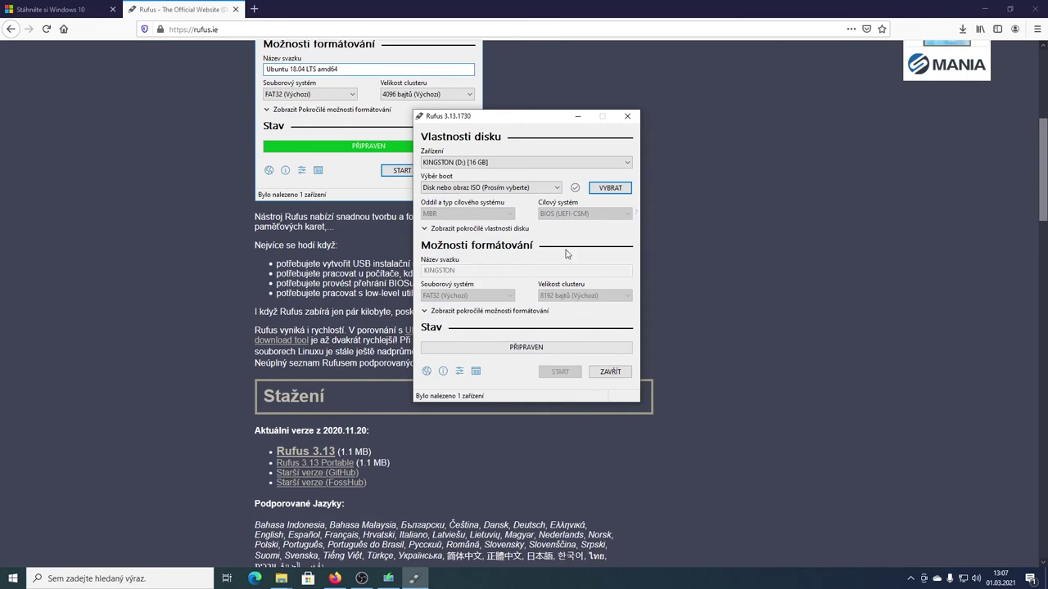
- Choose the 16 GB KINGSTON (D:) flash drive as the target device
click(521, 163)
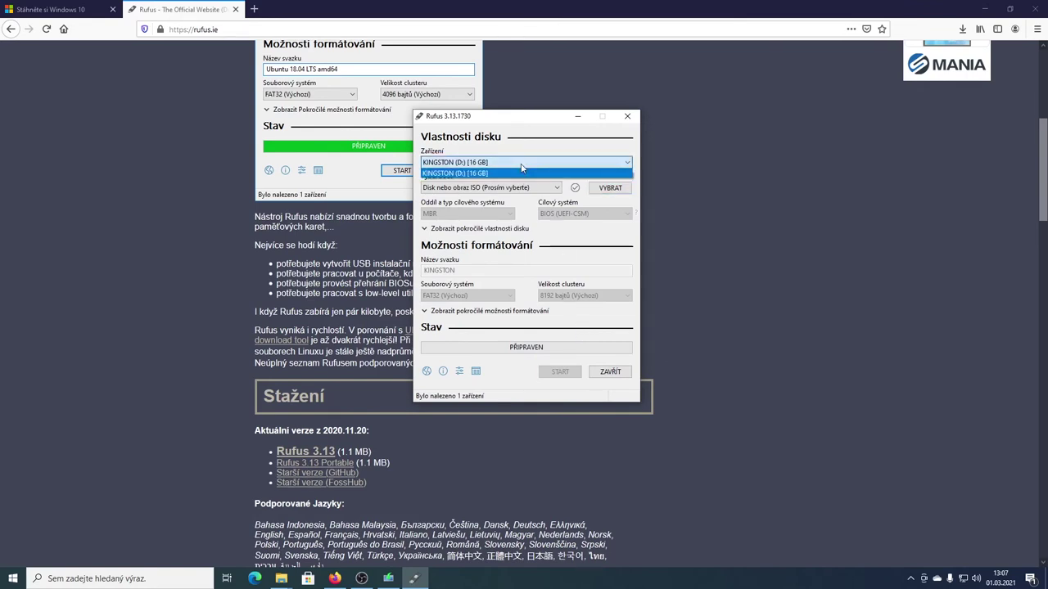
click(521, 165)
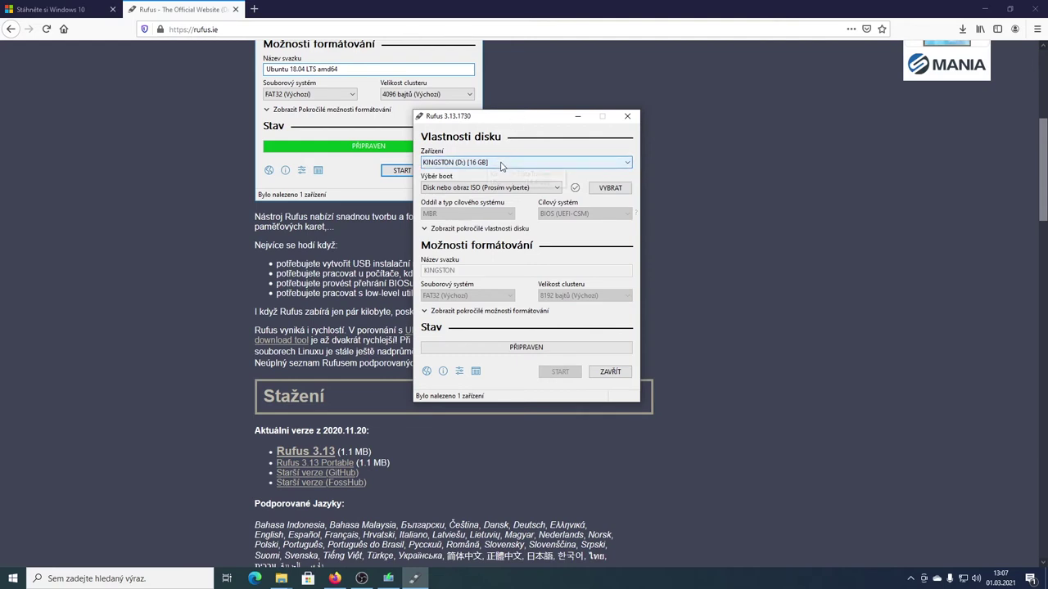
click(501, 162)
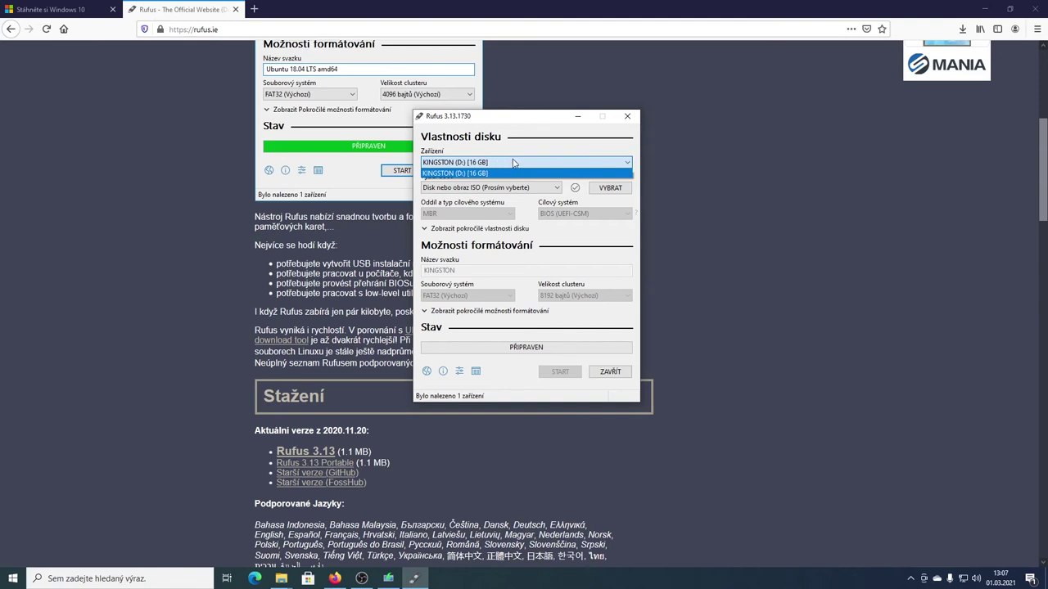
click(513, 163)
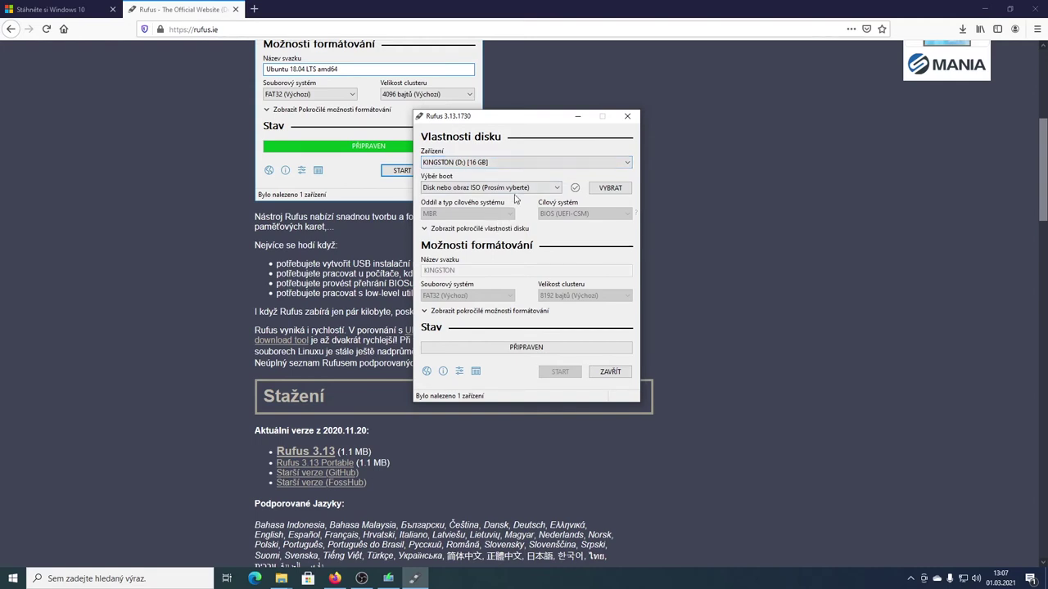
- Keep the disk or ISO image boot selection and load Windows.iso from C:\instalace as the boot image
click(542, 188)
click(549, 189)
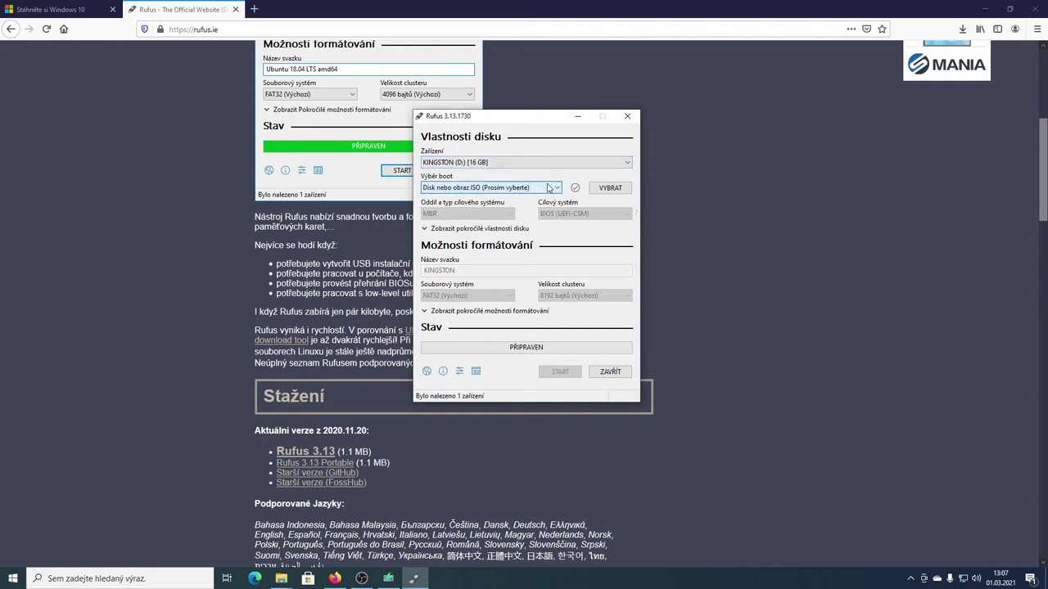
click(610, 188)
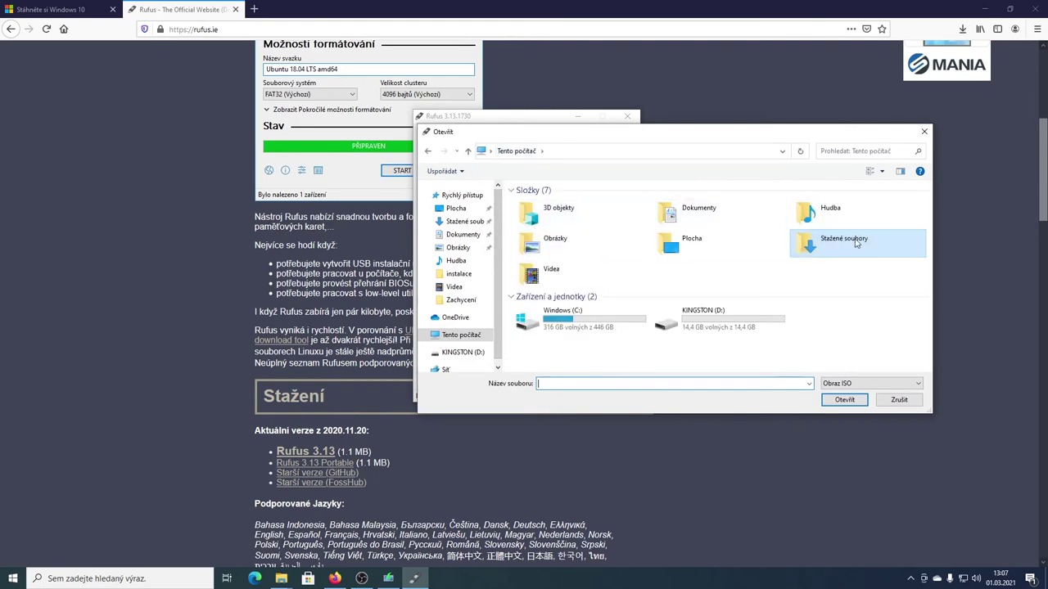
double_click(590, 319)
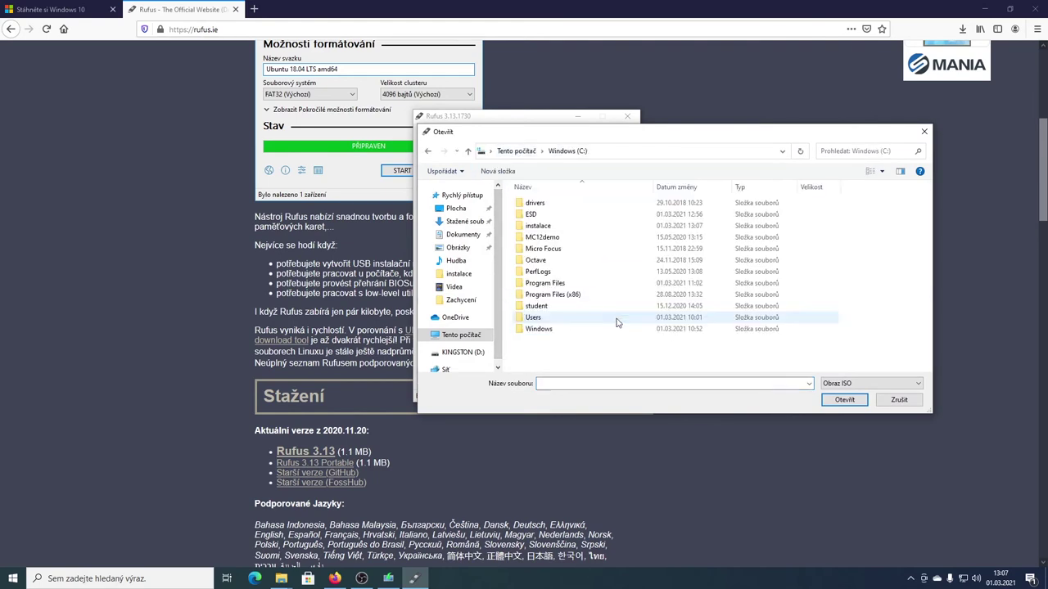
double_click(568, 225)
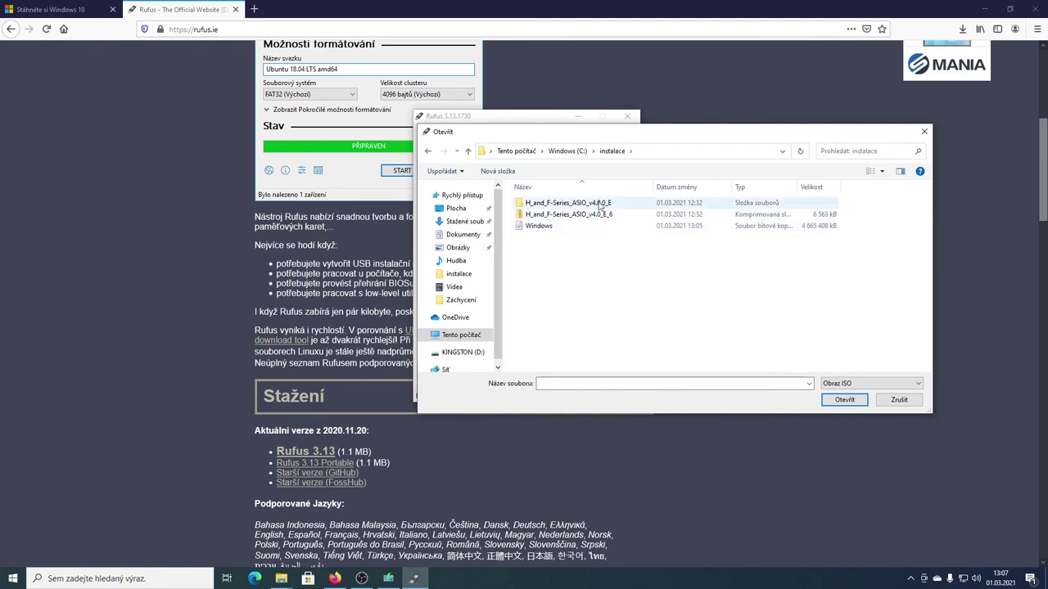
double_click(587, 227)
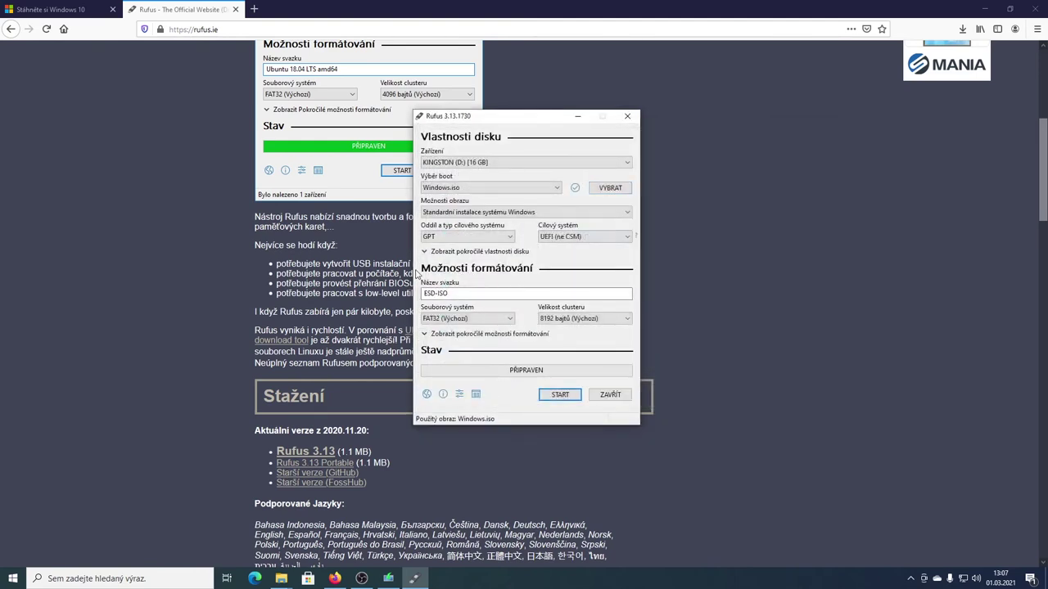
- Set the partition scheme to MBR with BIOS (UEFI-CSM) as the target system
click(501, 239)
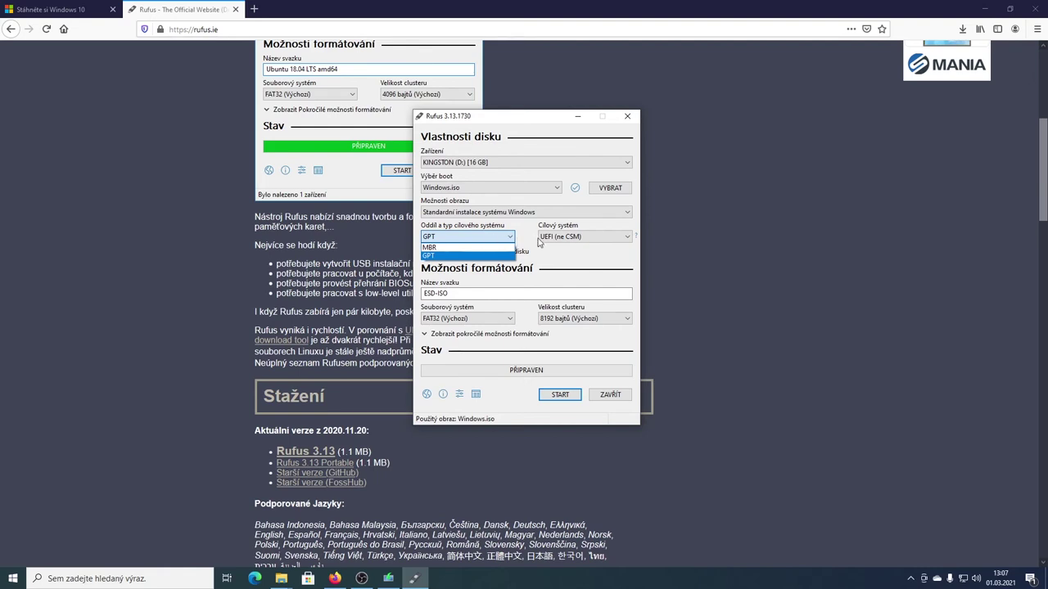
click(486, 239)
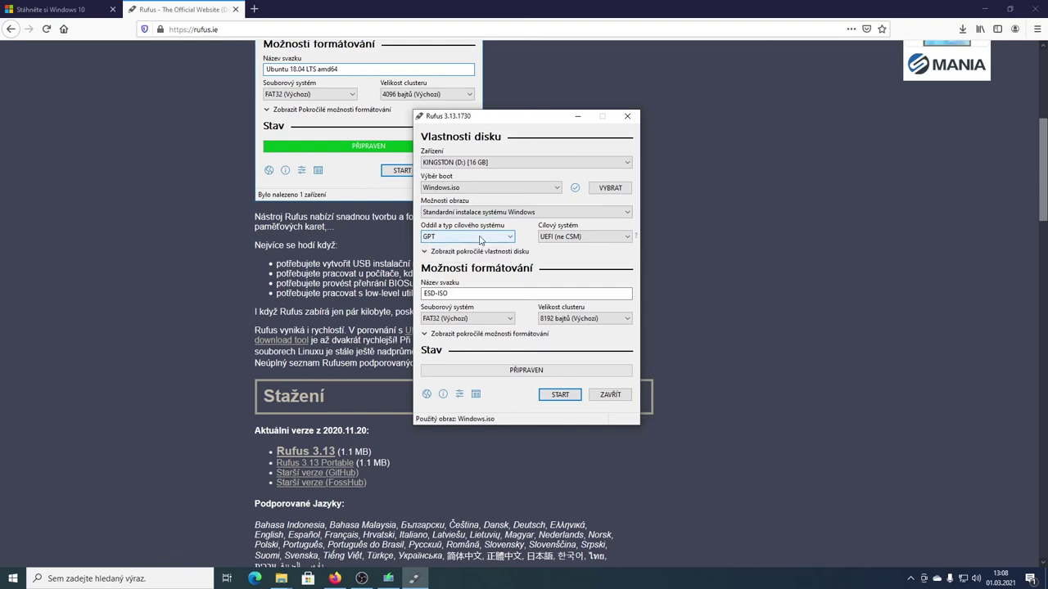
click(480, 238)
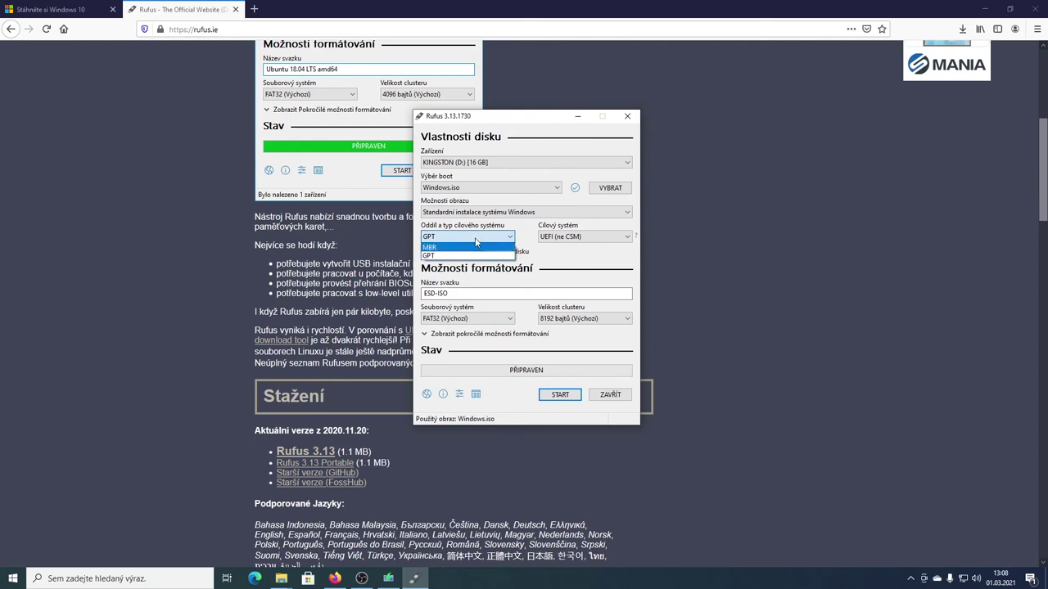
click(448, 248)
click(581, 237)
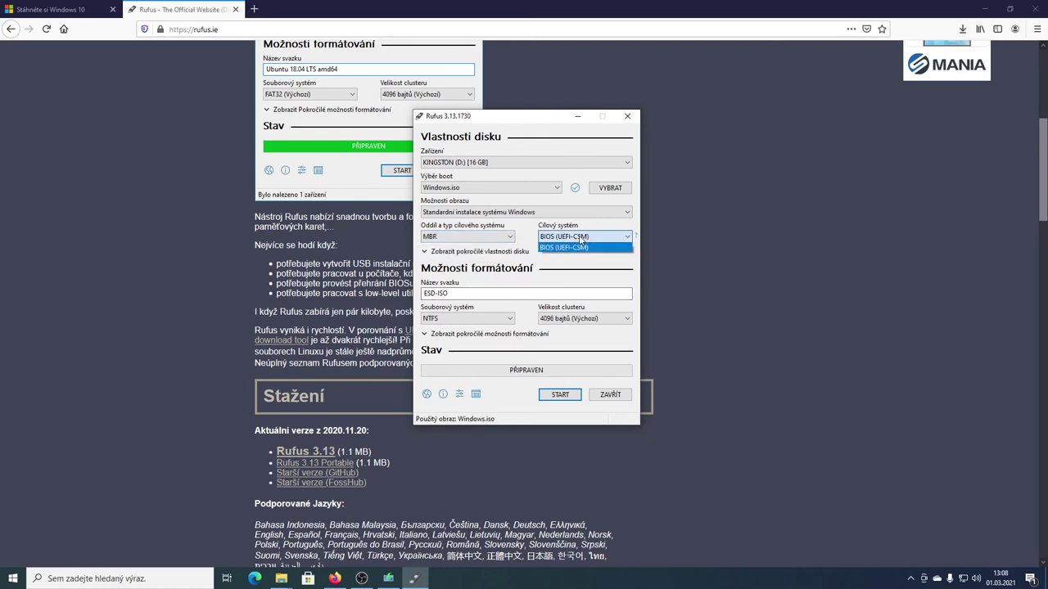
click(581, 237)
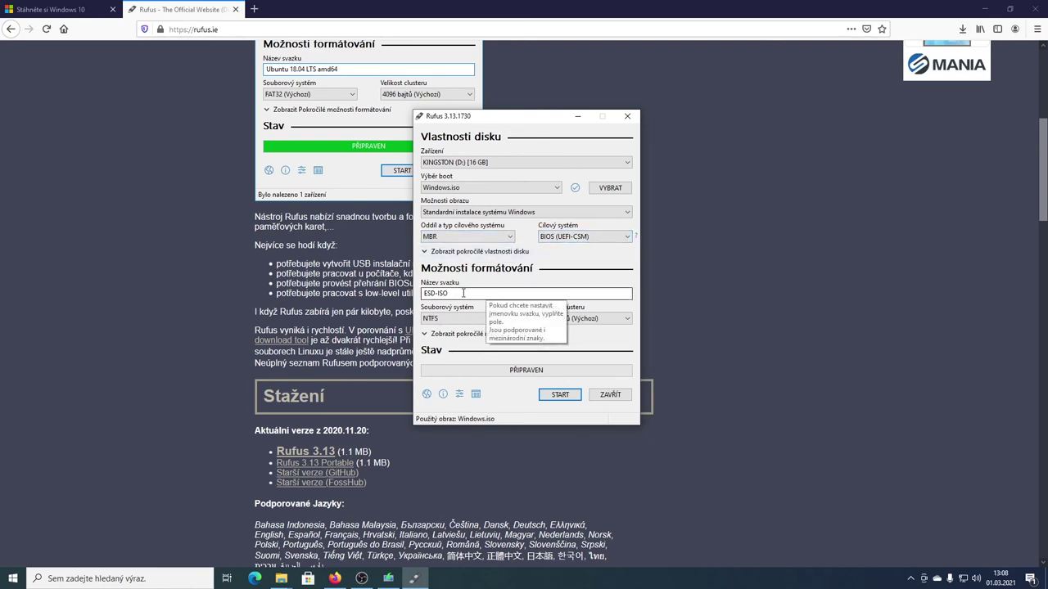
- Keep the volume label ESD-ISO and start writing the flash drive, agreeing to erase all its data
drag(463, 293, 420, 295)
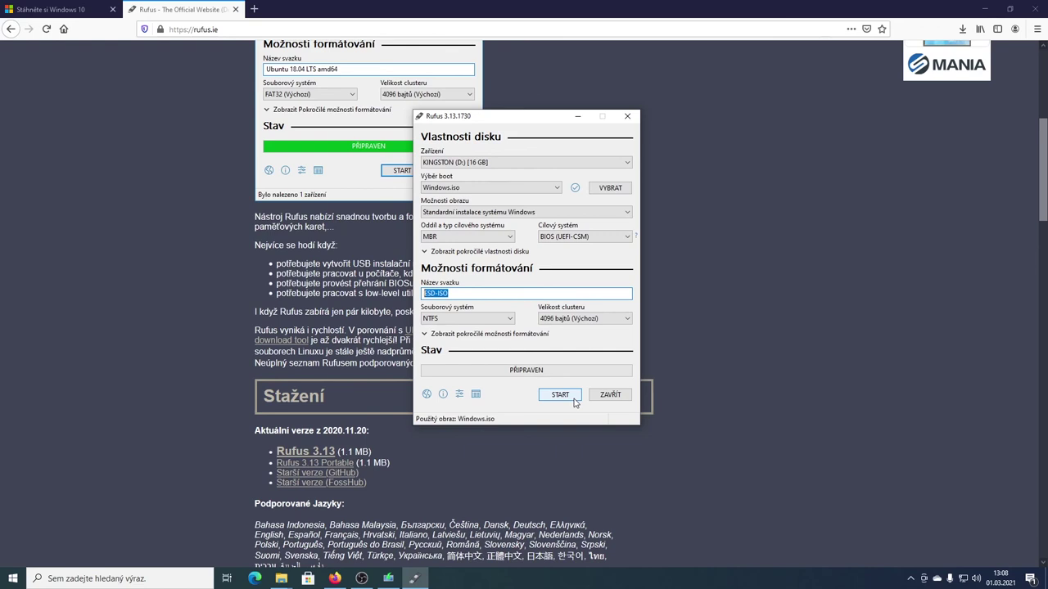
click(574, 400)
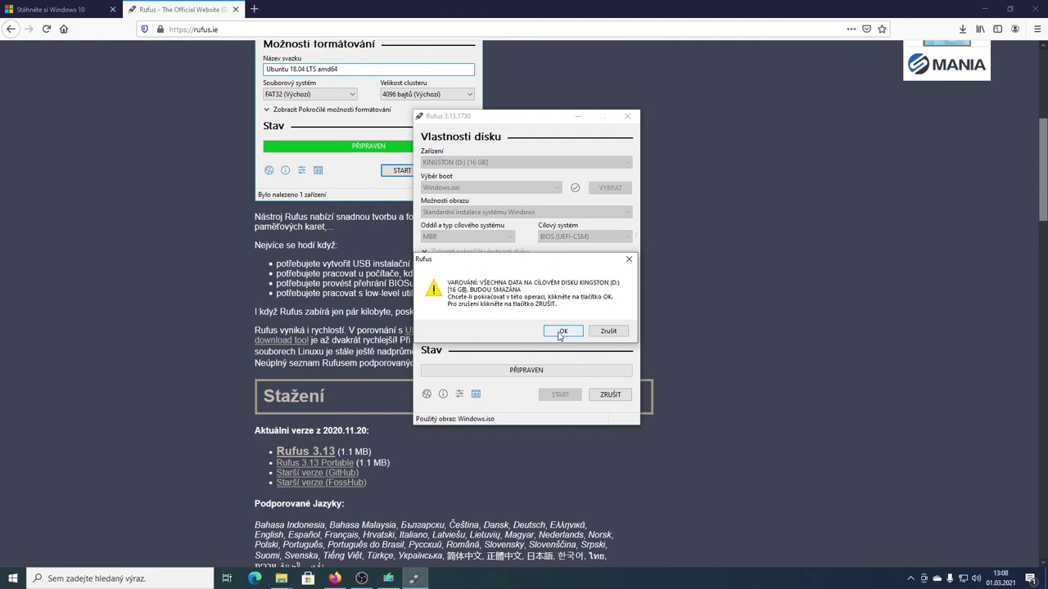
click(562, 332)
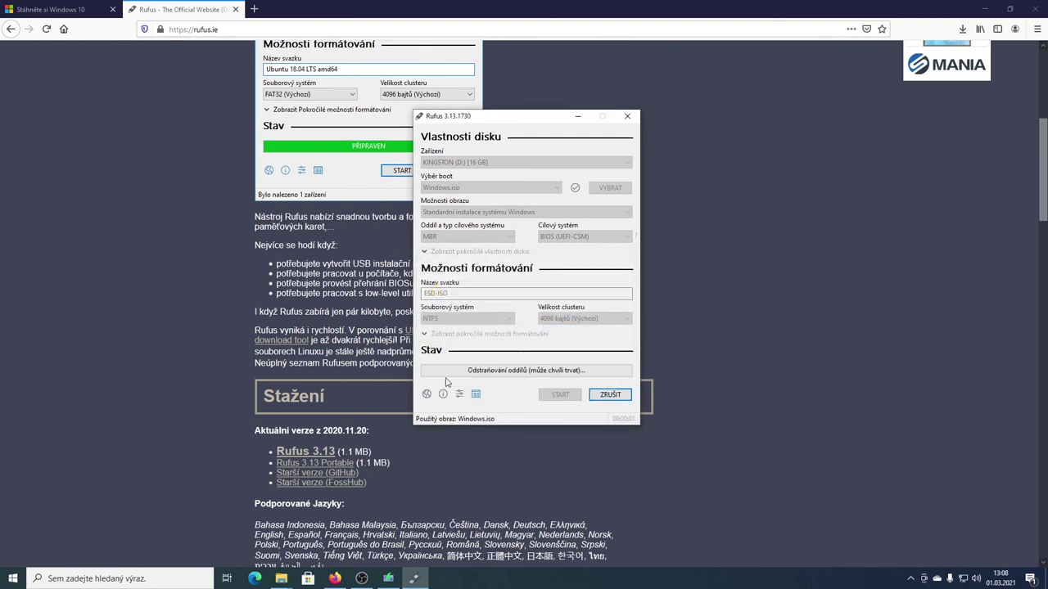